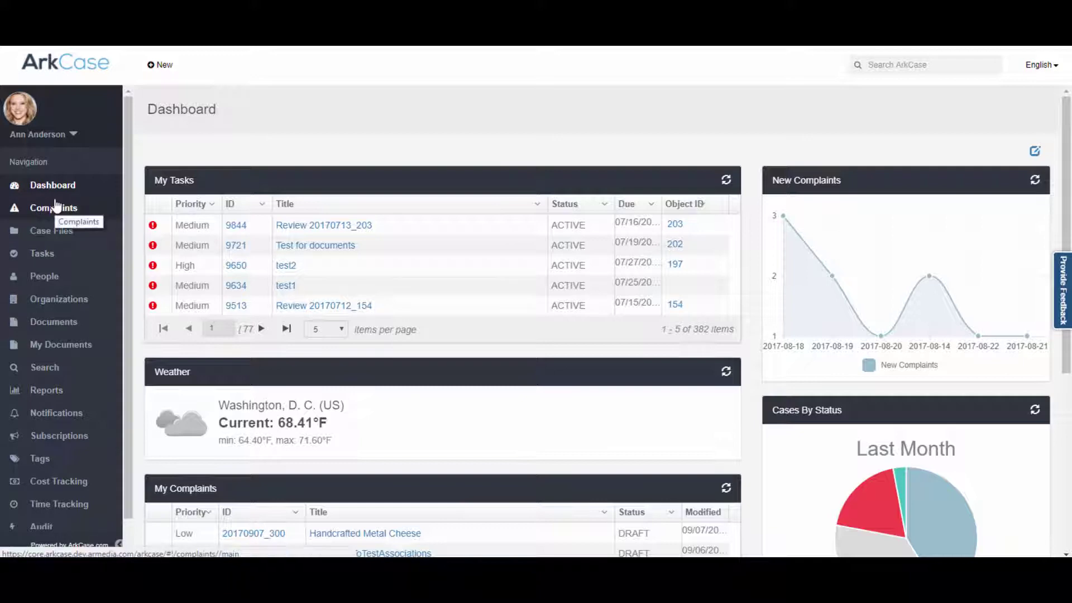
- Open the Organizational Hierarchy security settings in the Admin module
scroll(61, 296, down, 2)
click(60, 508)
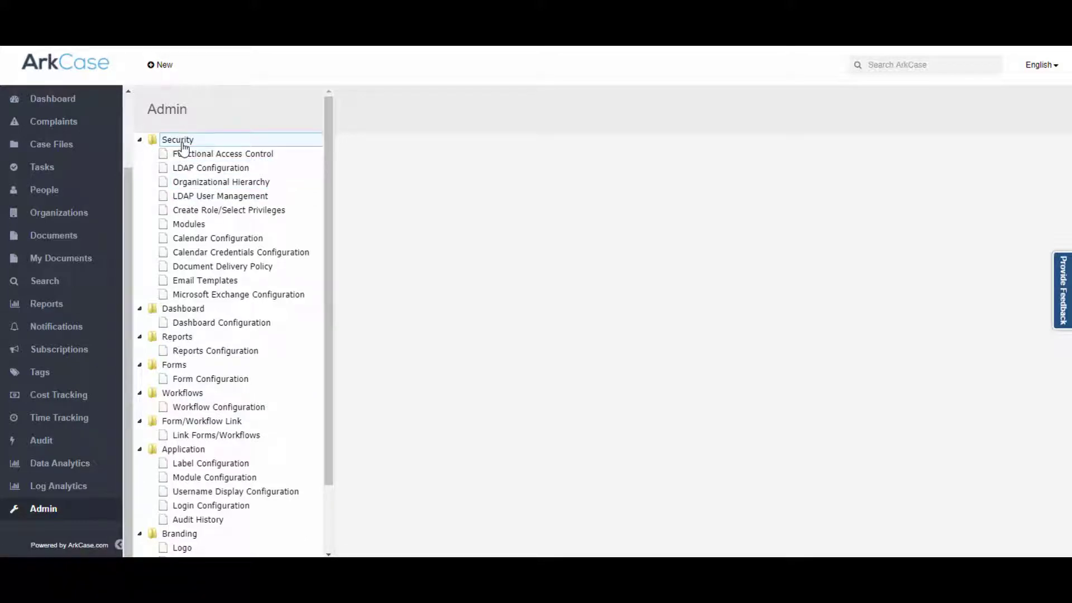
click(194, 184)
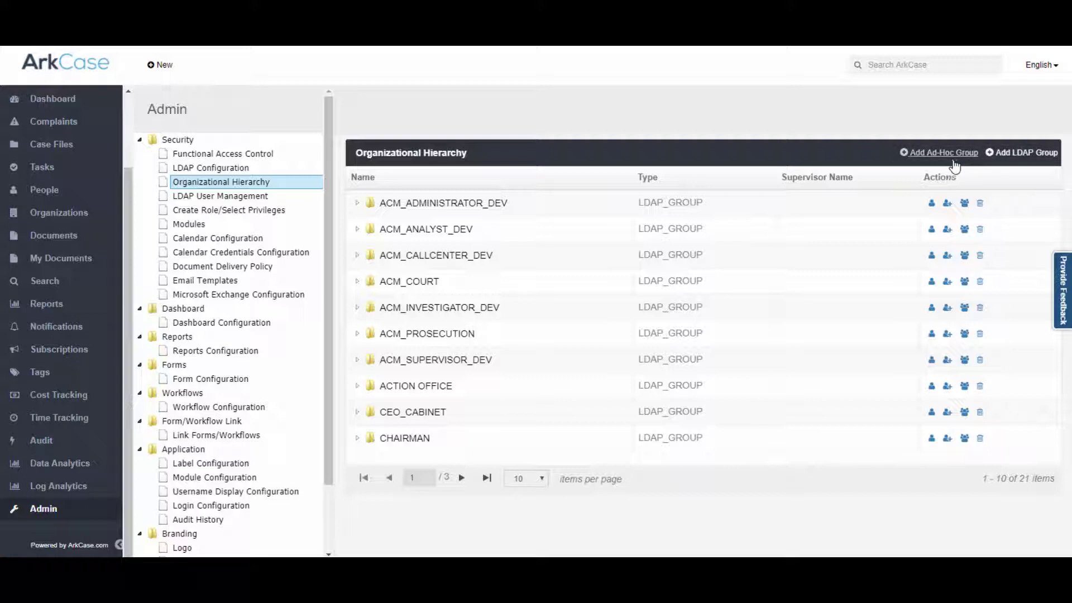
- Add an LDAP group named OVERVIEW_GROUP in the armedia directory with the description "Overview Group"
click(1008, 157)
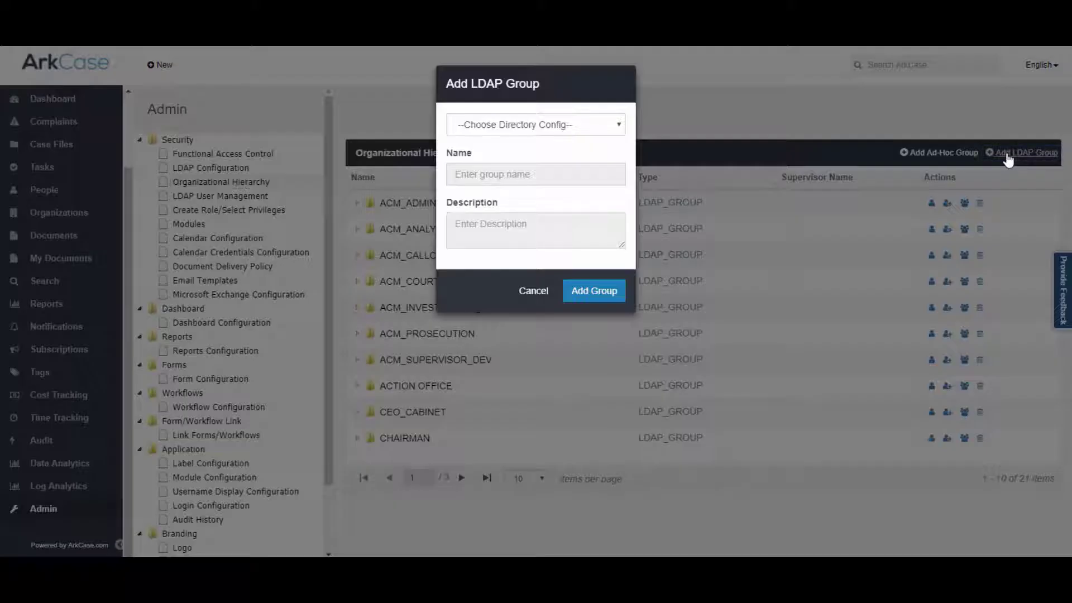
click(614, 127)
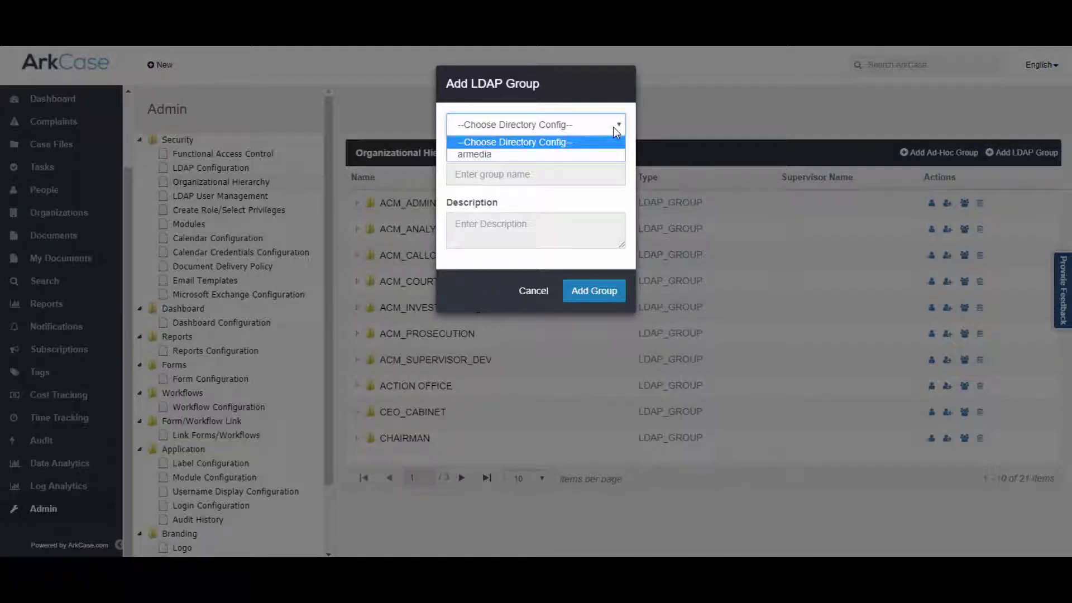
click(547, 155)
click(500, 174)
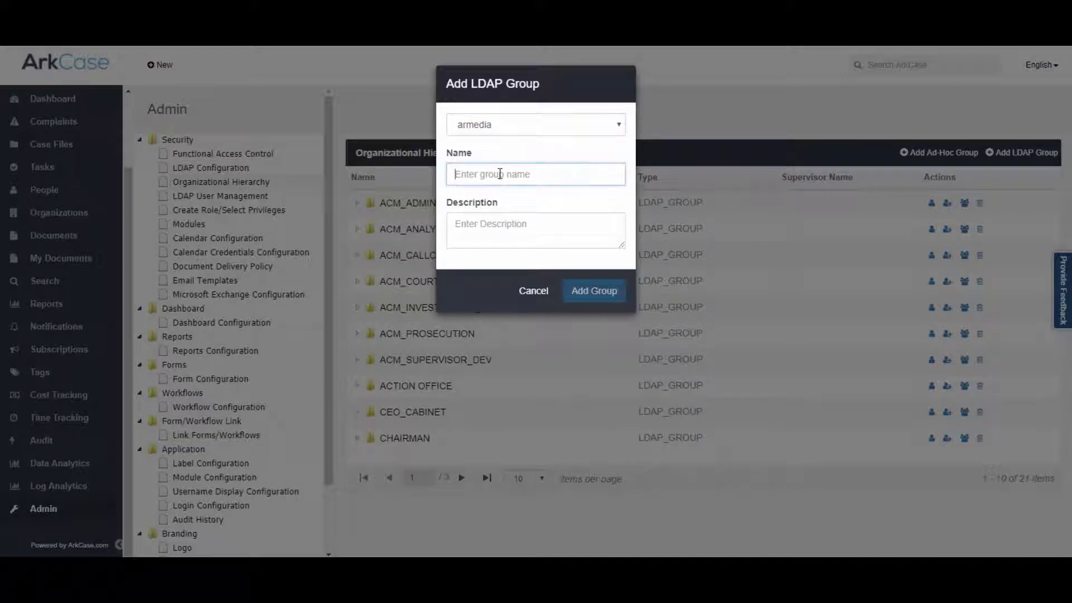
text(Overview Group)
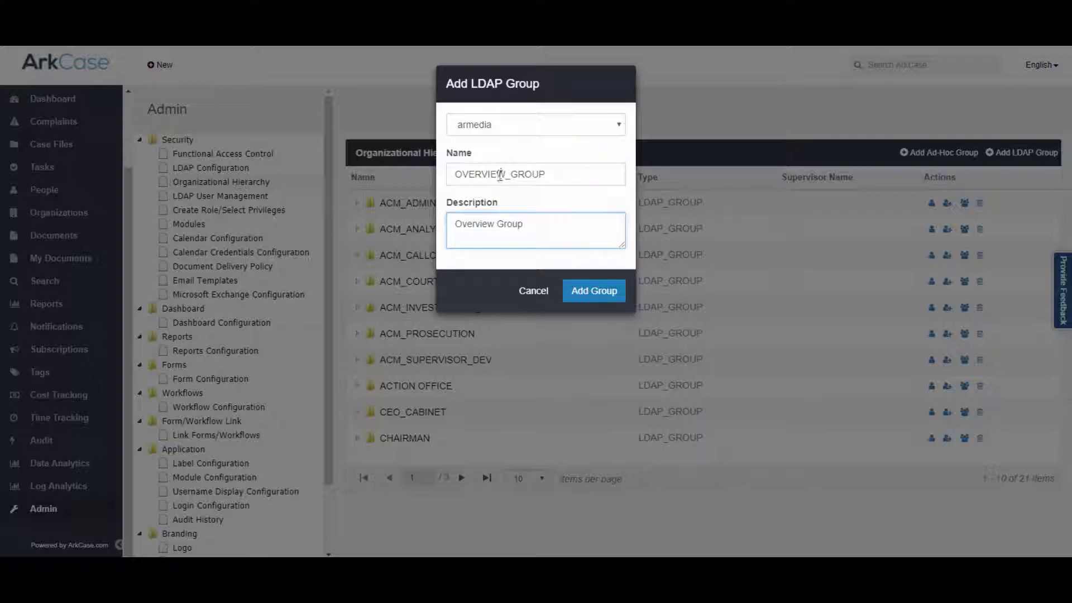
click(587, 295)
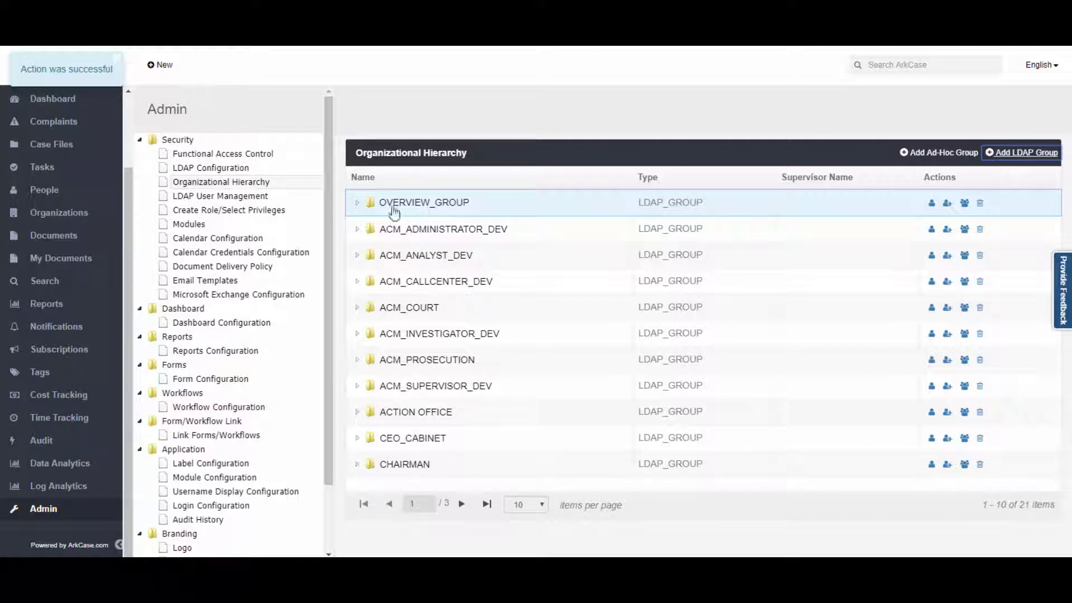
- Find an existing user by first name, add them as a member of OVERVIEW_GROUP, and view the member's editable details without changing them
click(357, 202)
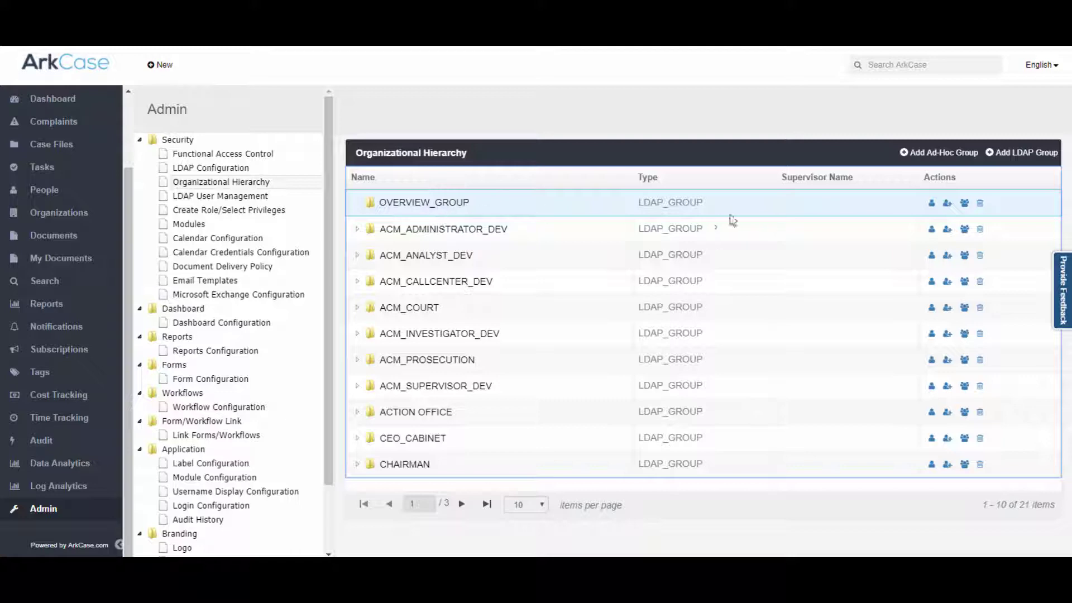
click(948, 204)
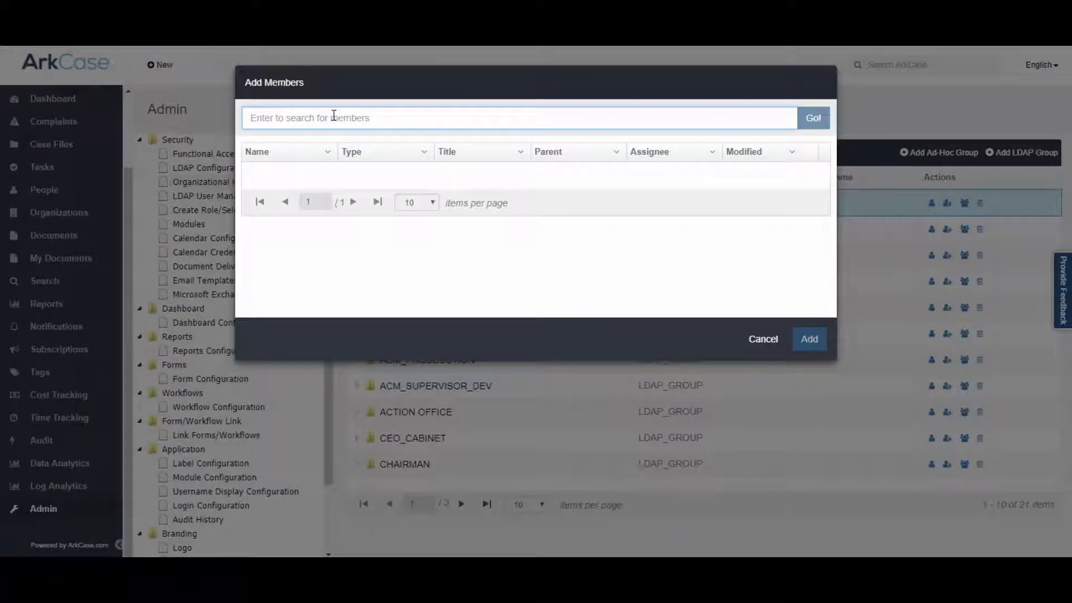
text(ann)
click(320, 173)
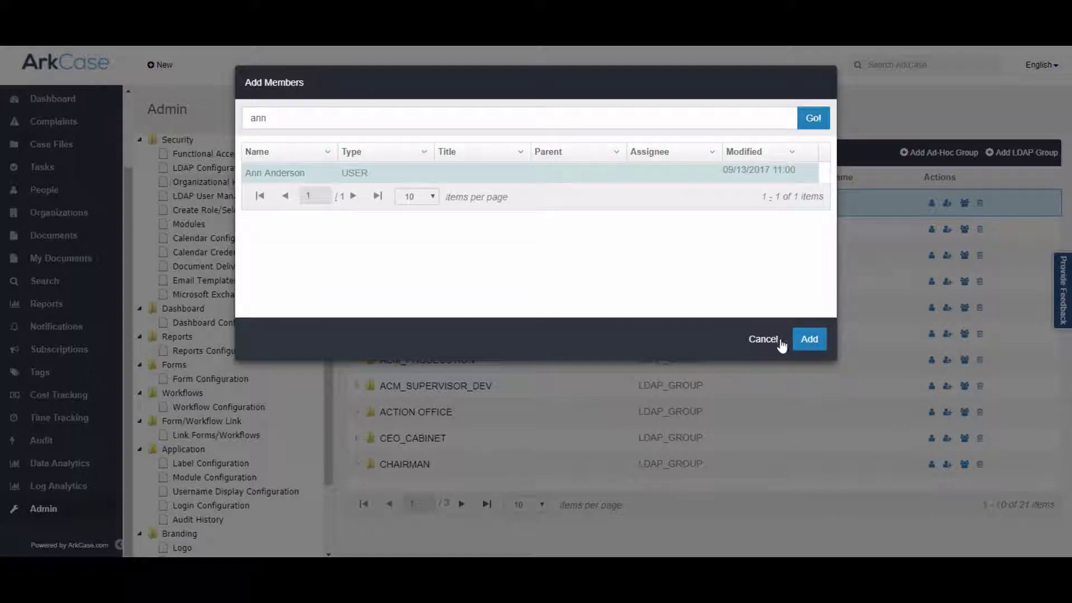
click(808, 339)
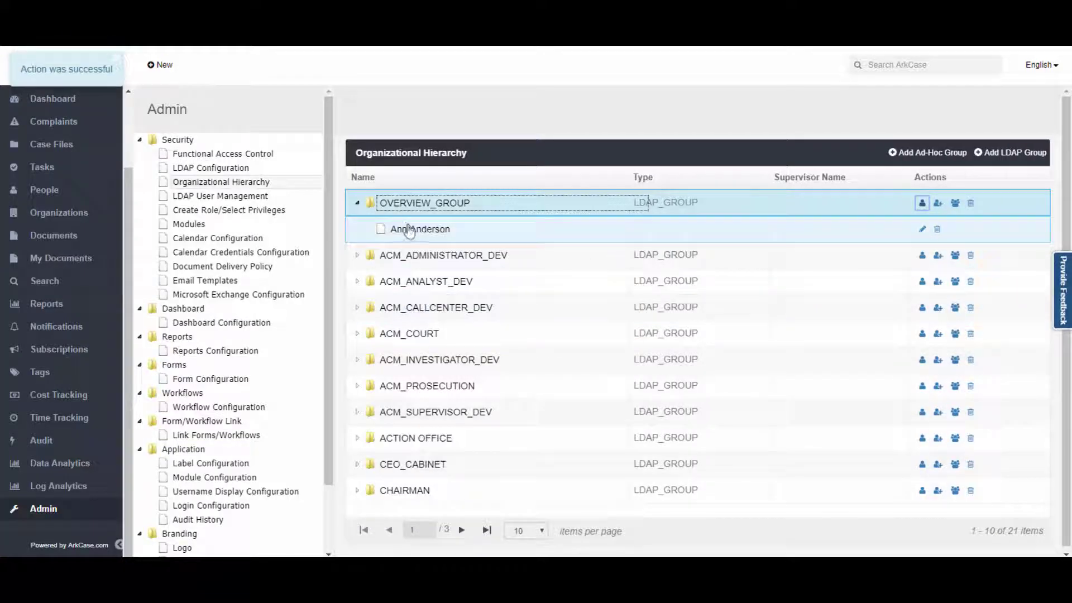
click(923, 230)
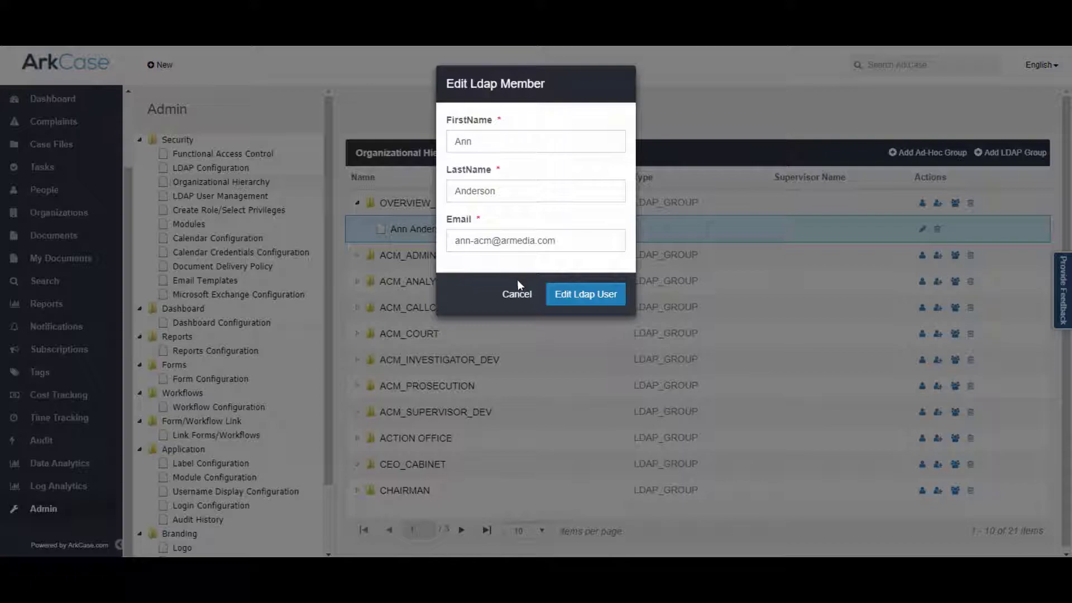
click(518, 294)
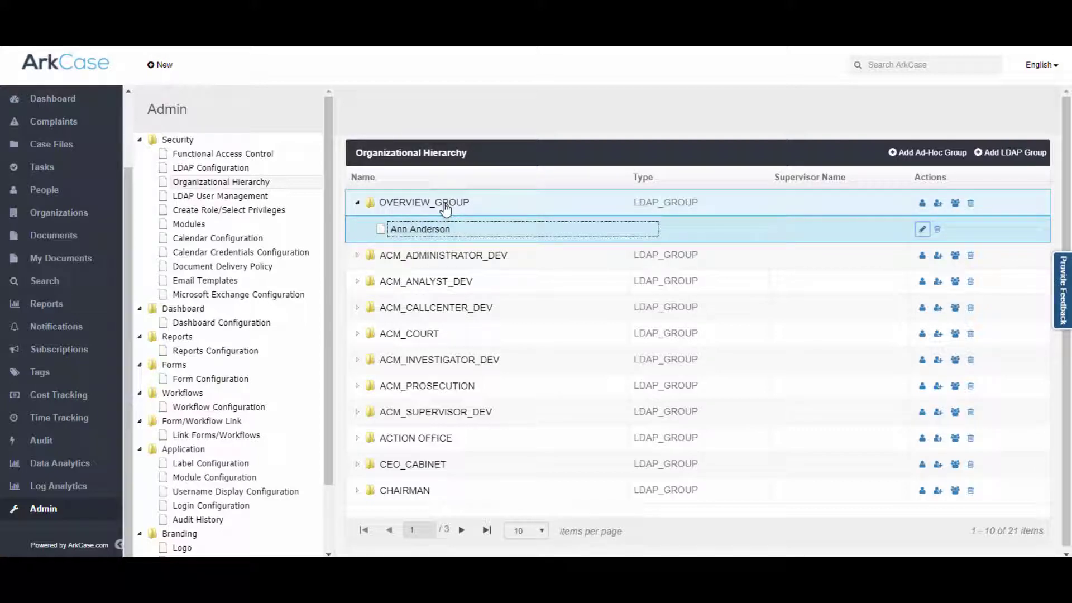
- Create an application role named ROLE_OVERVIEW in the role and privilege settings
click(253, 213)
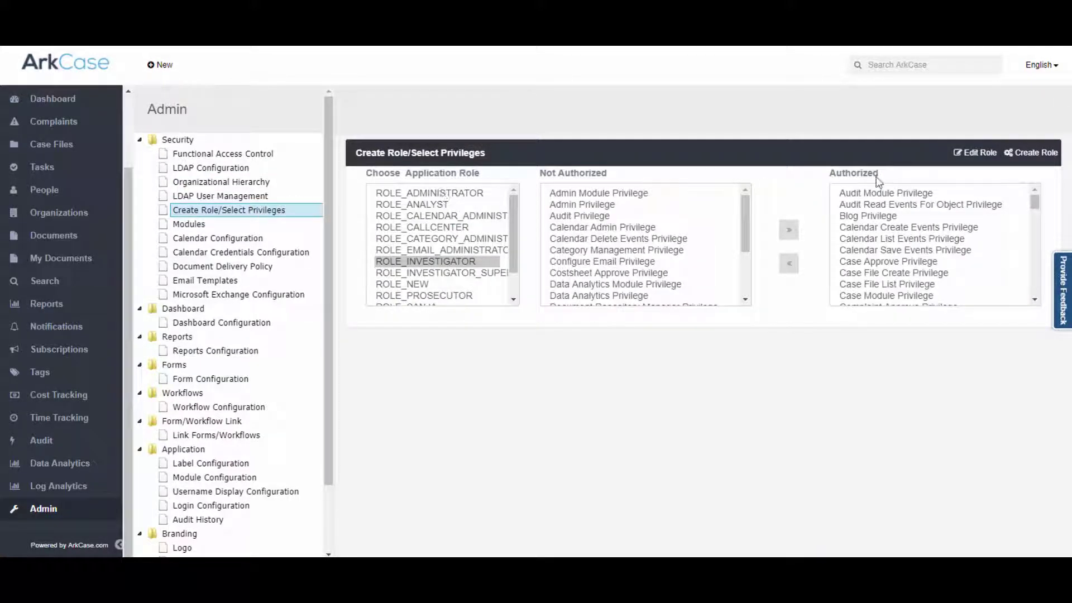
click(1021, 157)
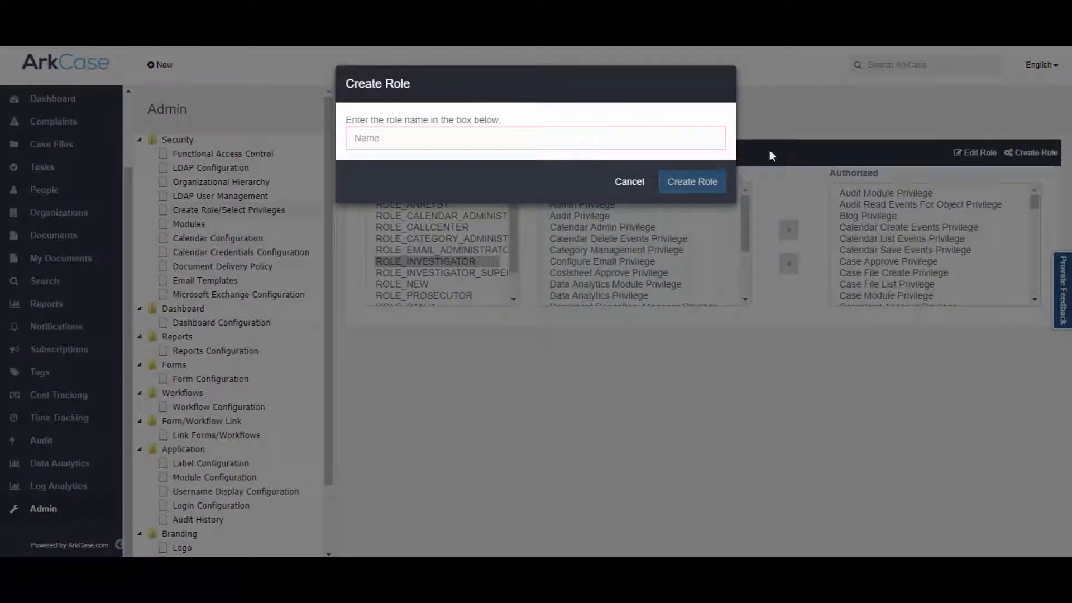
click(452, 140)
text(ROLE)
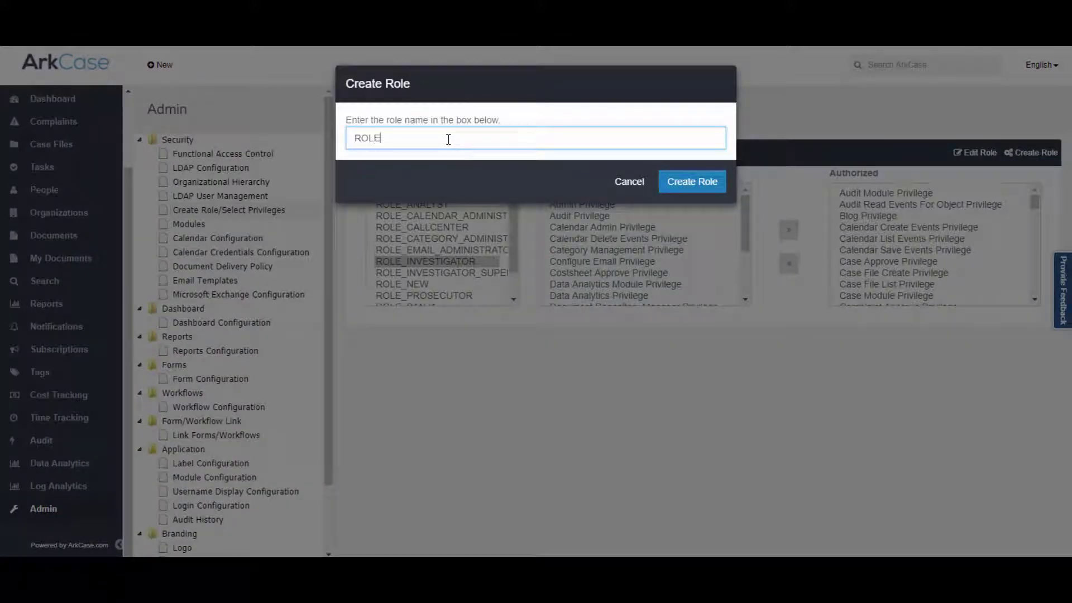
text(_OVERVIEW)
key(Return)
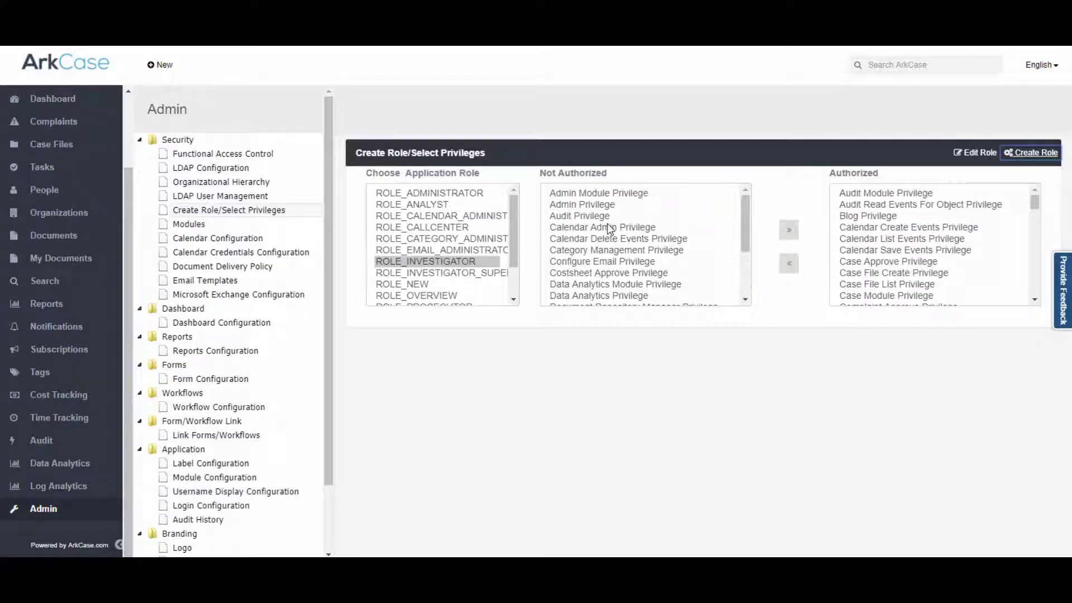
- Authorize the Admin Module Privilege and the Calendar Create Events Privilege for ROLE_OVERVIEW
click(451, 296)
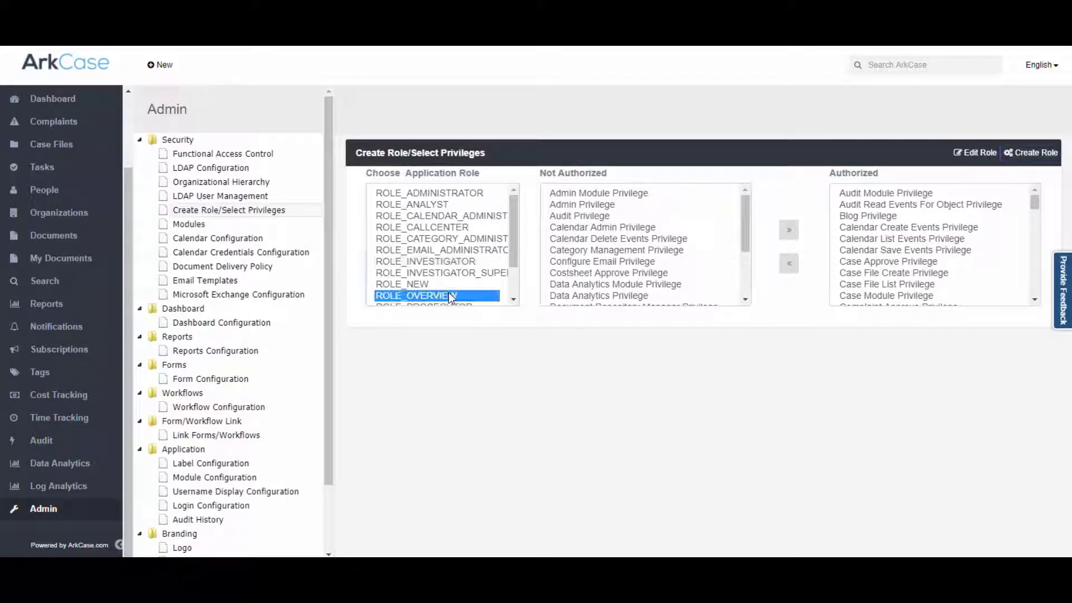
click(514, 300)
click(515, 301)
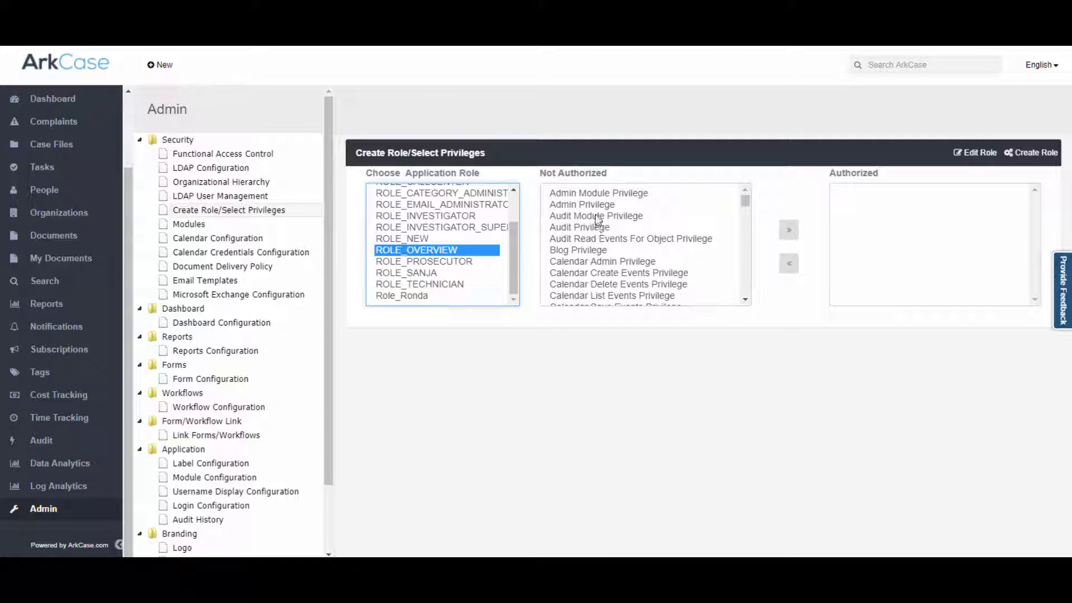
click(599, 194)
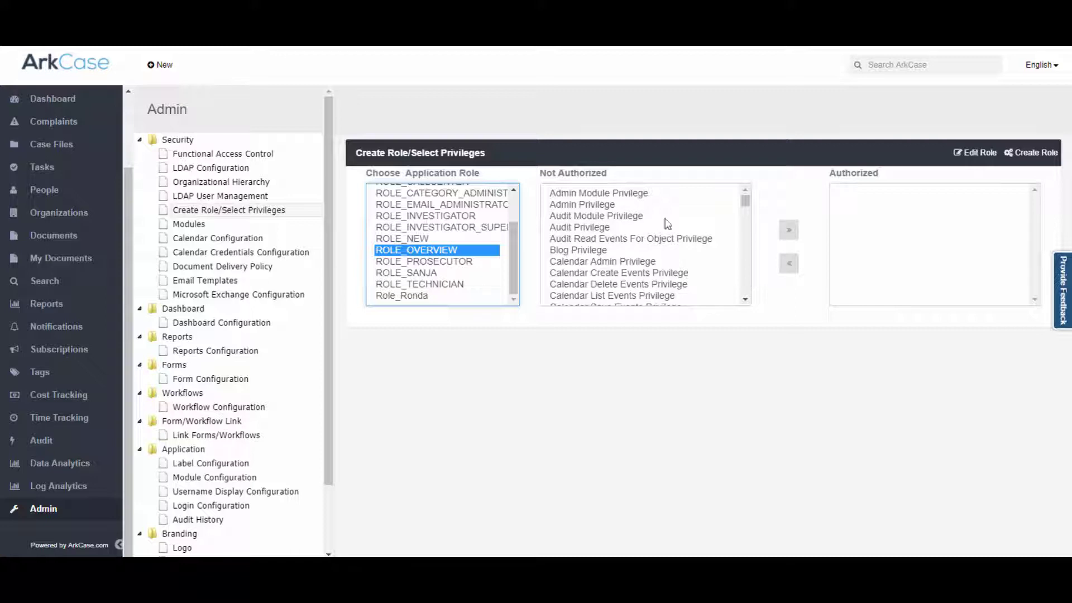
click(788, 229)
click(613, 273)
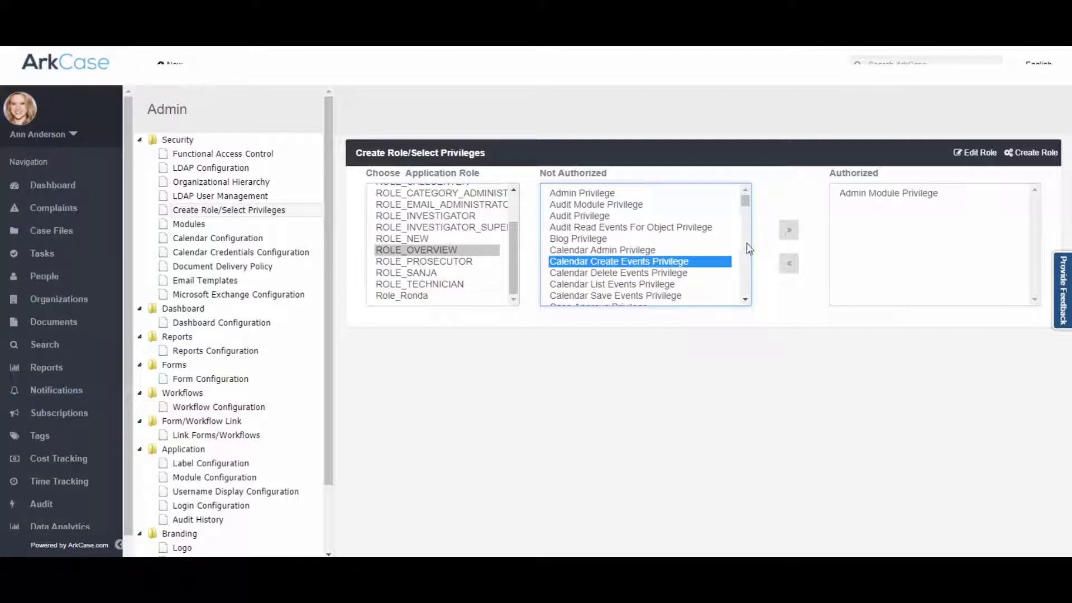
click(789, 230)
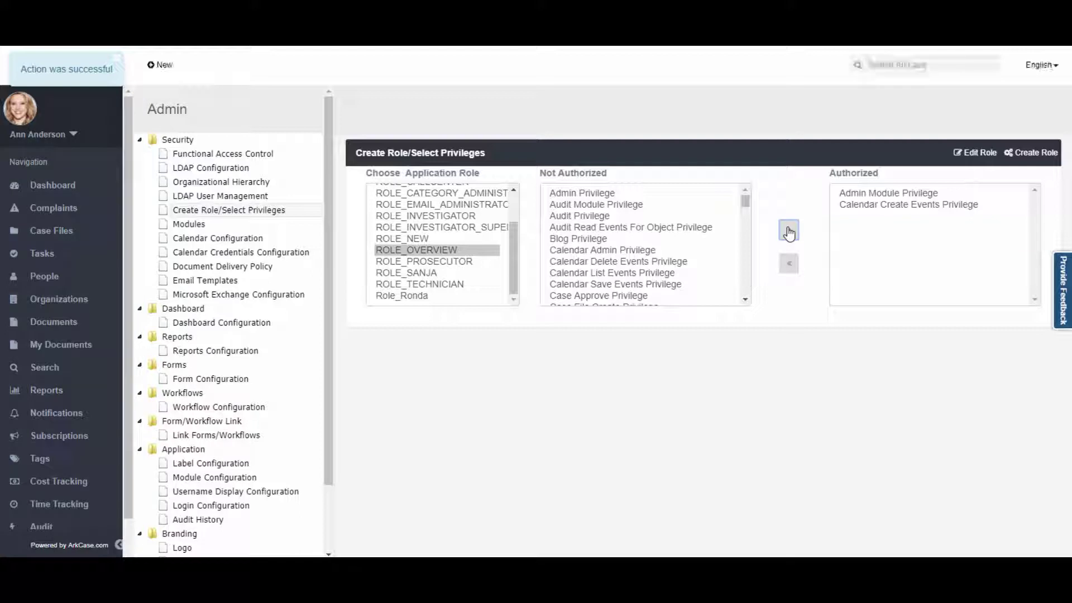
- In the Modules security settings, authorize ROLE_OVERVIEW for the Audit and Case Files modules
click(194, 226)
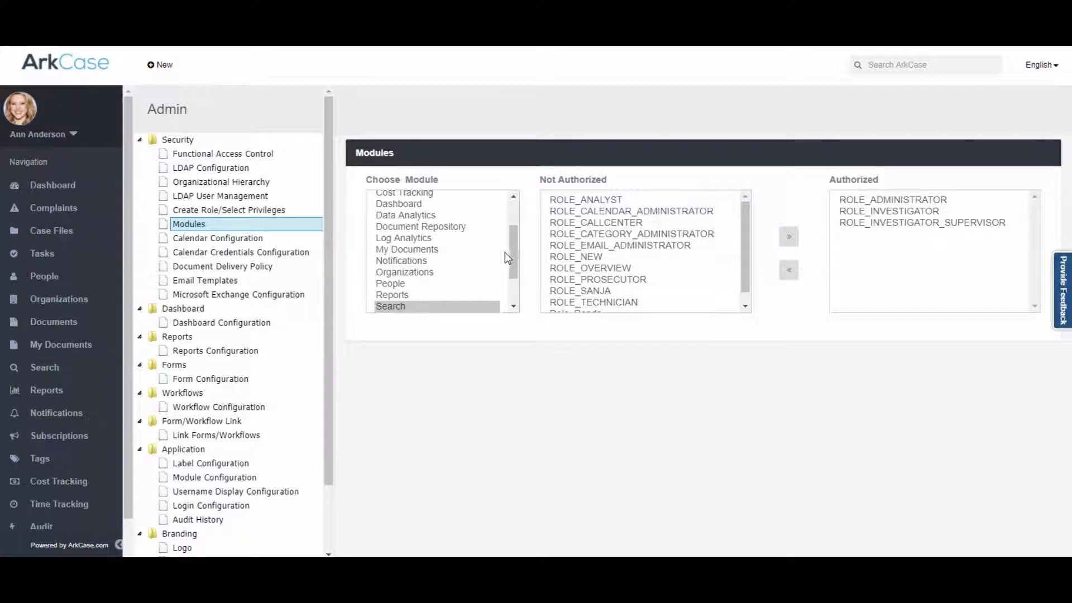
scroll(492, 251, up, 3)
click(425, 201)
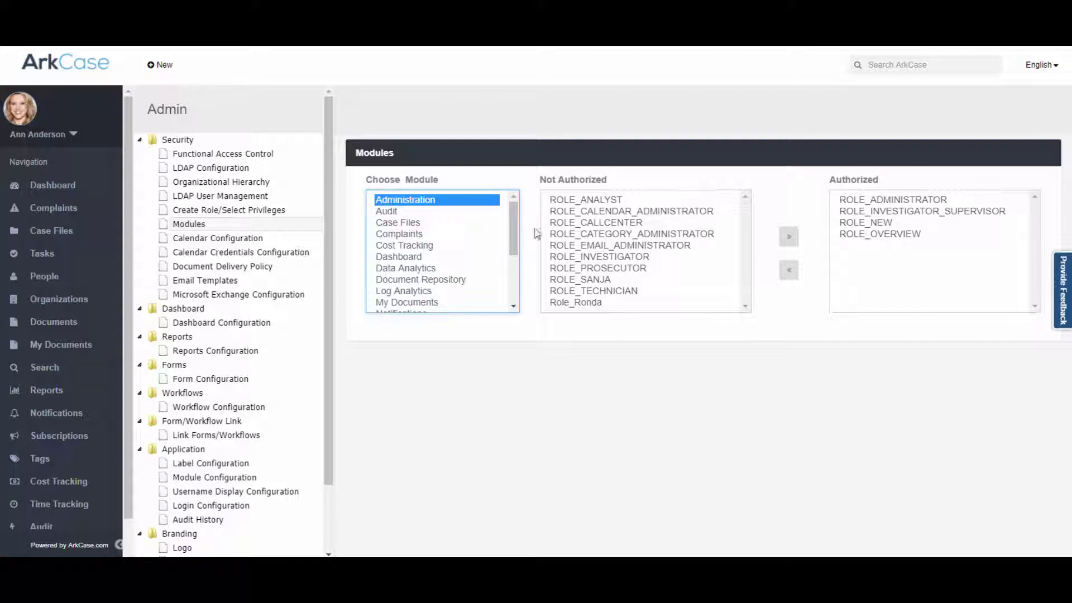
click(395, 211)
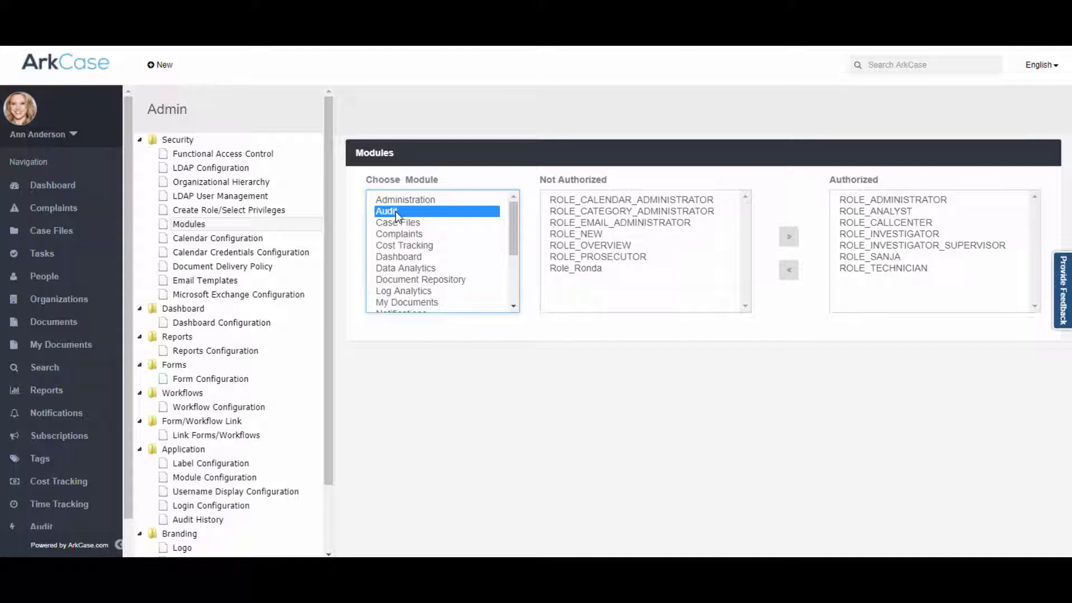
click(583, 251)
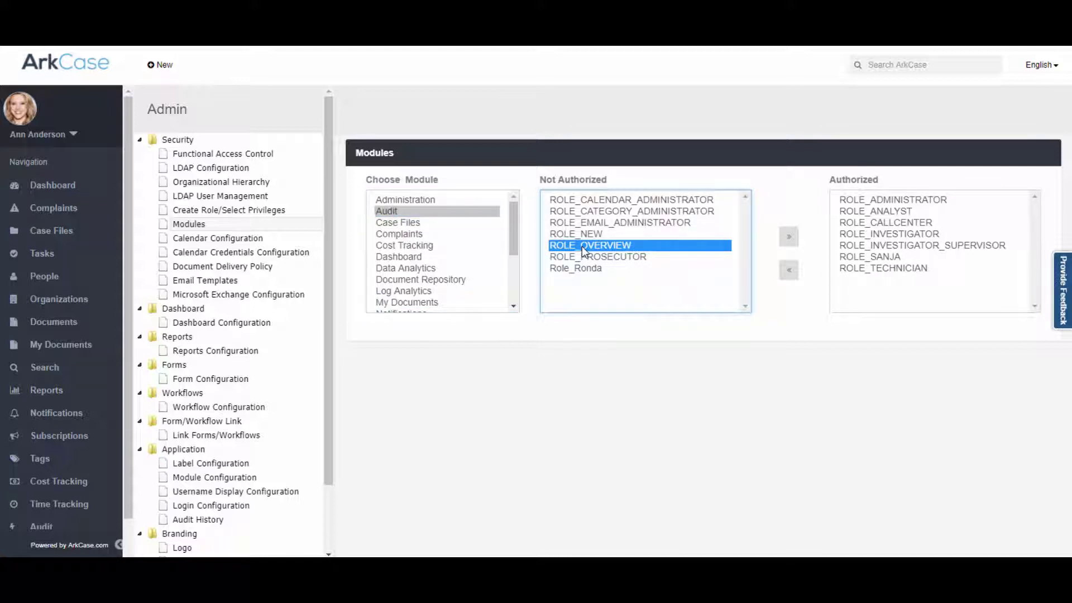
click(401, 223)
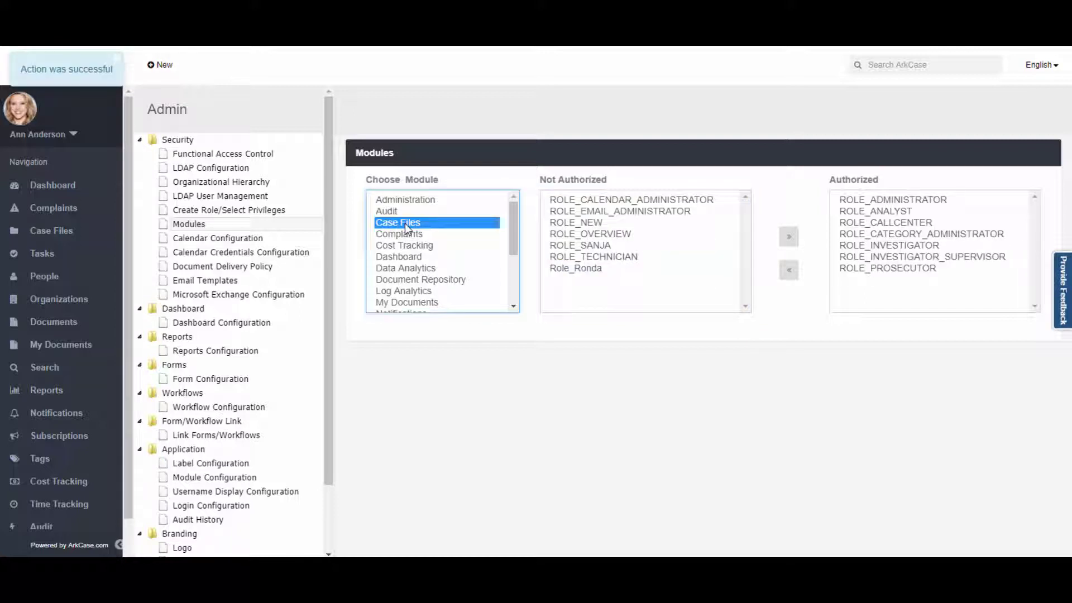
click(606, 235)
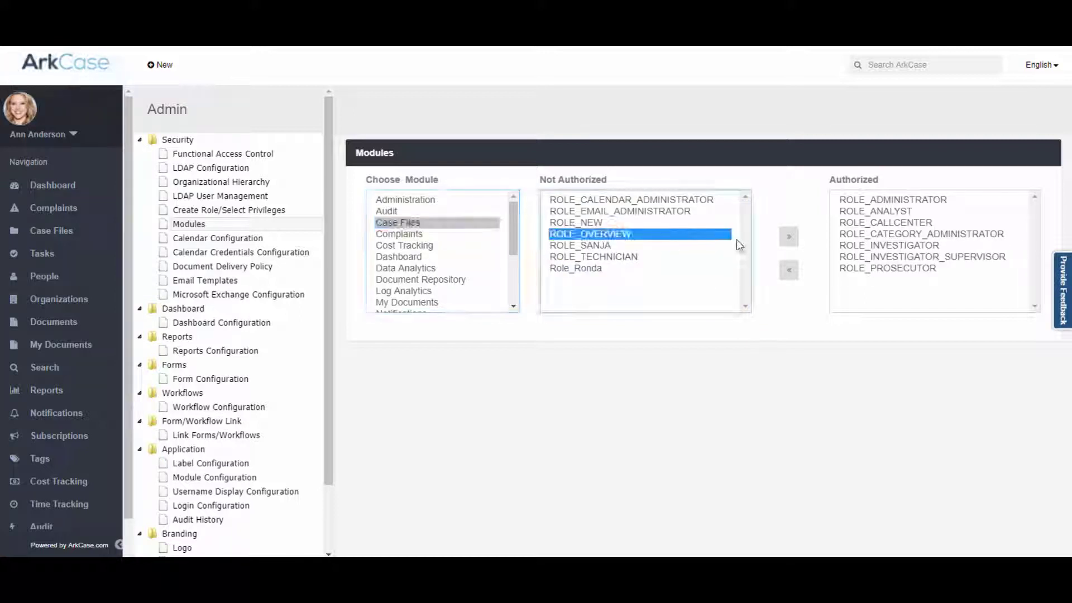
click(790, 236)
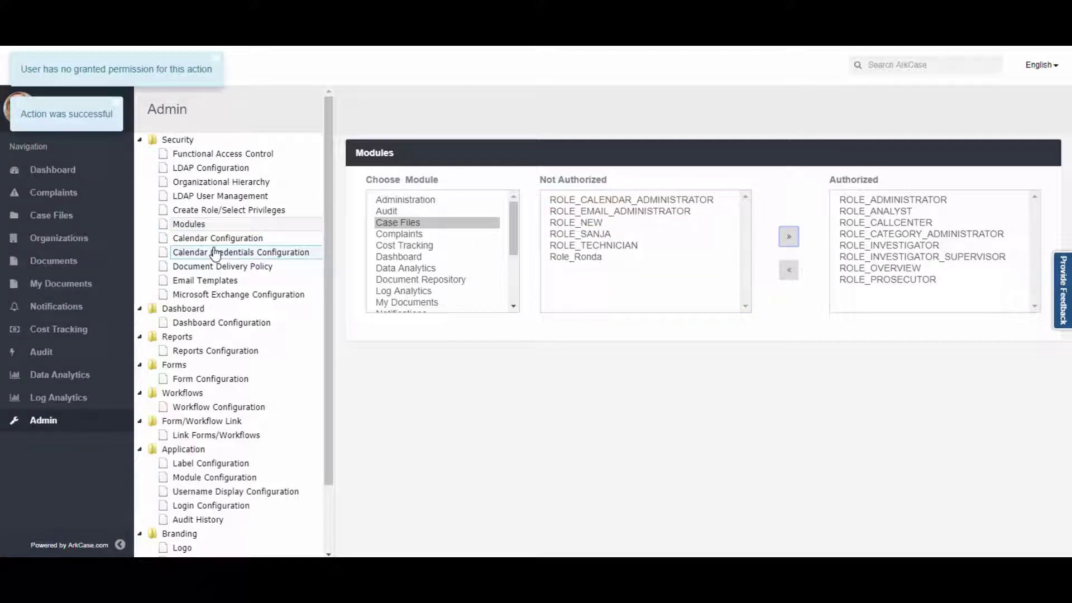
- In Functional Access Control, authorize OVERVIEW_GROUP for the application role ROLE_OVERVIEW
click(239, 157)
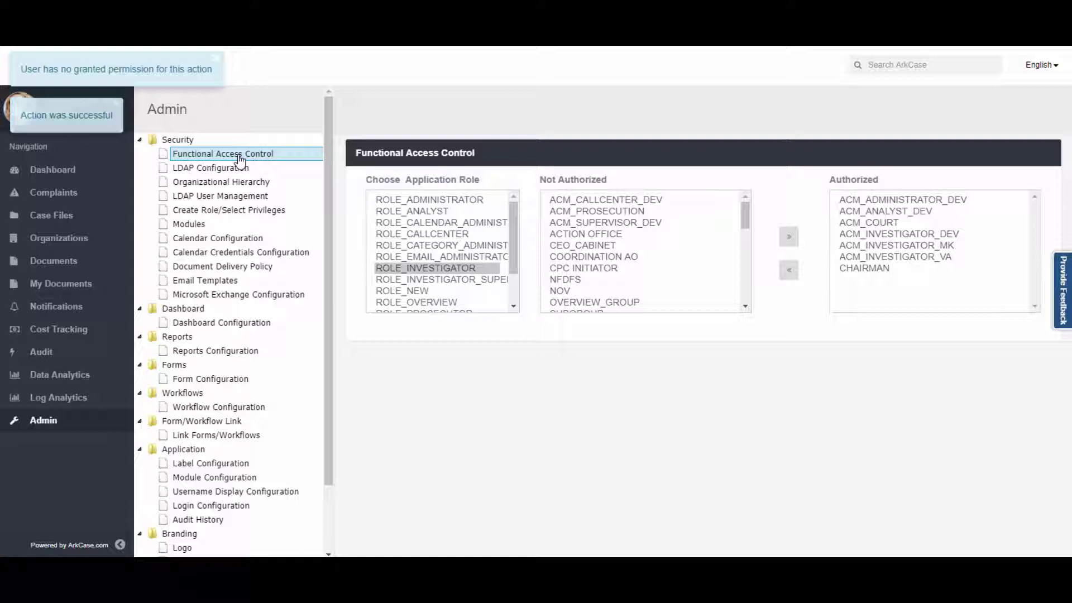
click(440, 302)
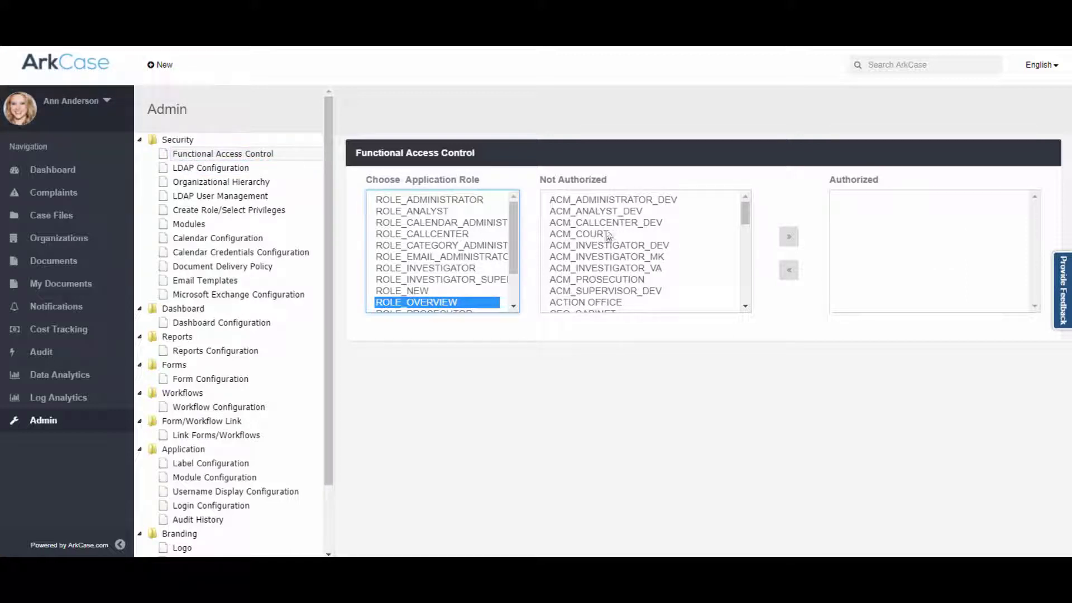
scroll(619, 234, down, 3)
scroll(619, 233, down, 4)
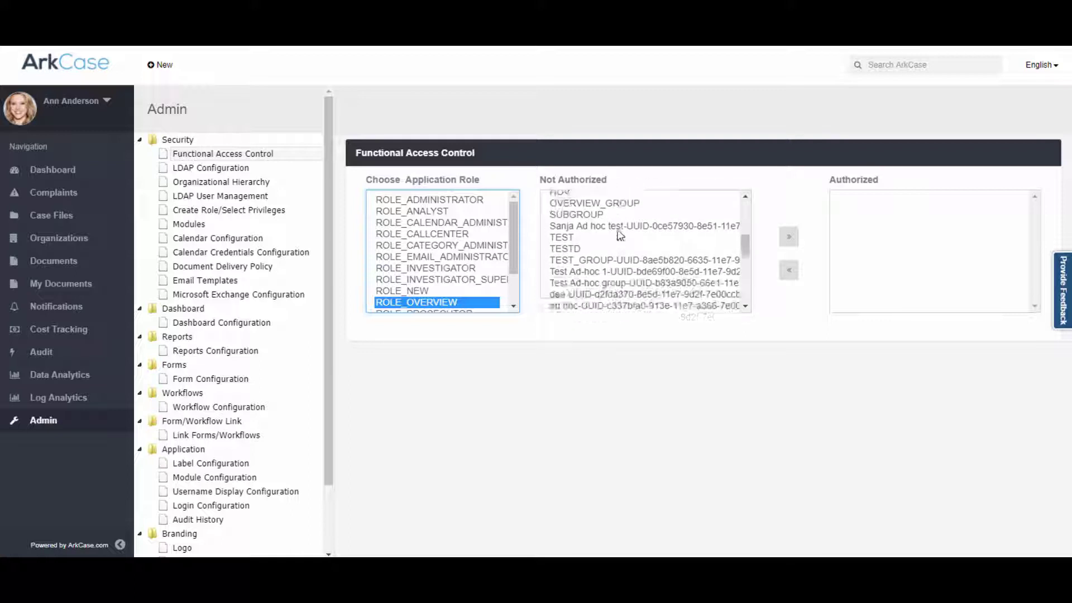
scroll(621, 236, up, 2)
click(622, 234)
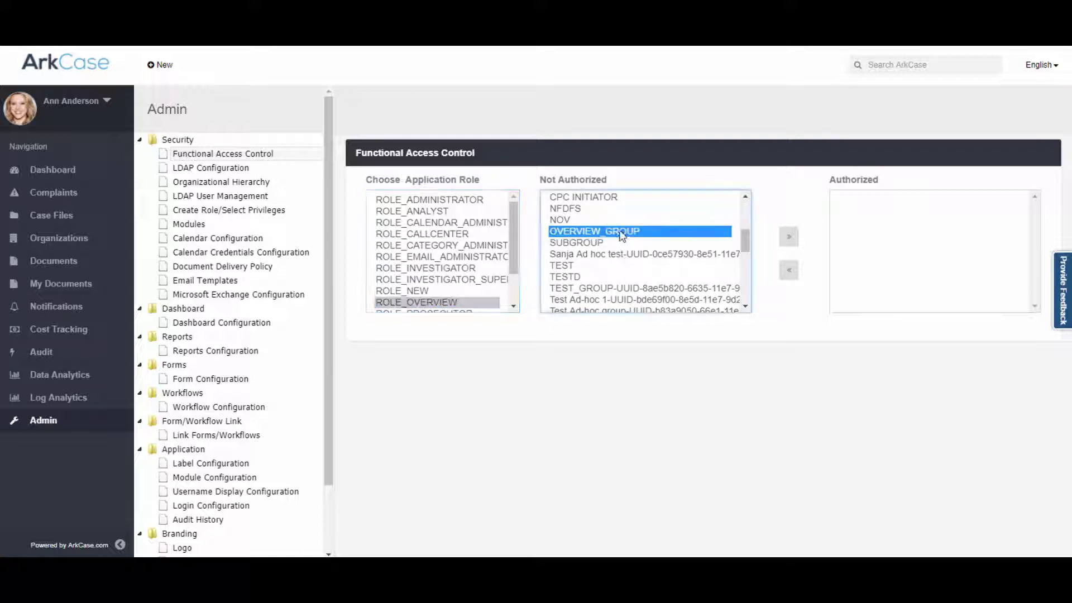
click(788, 239)
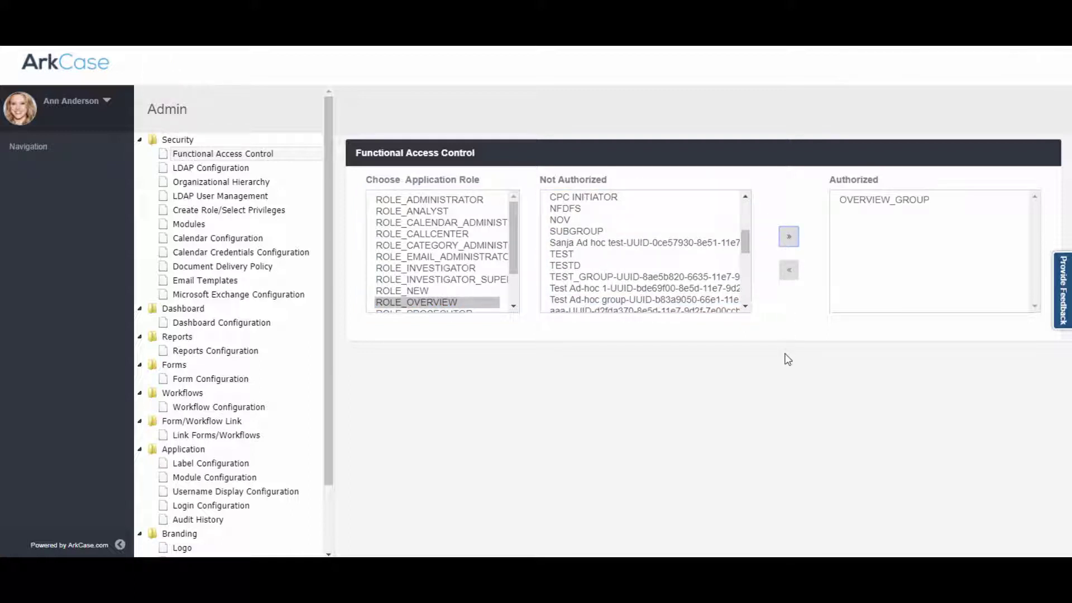